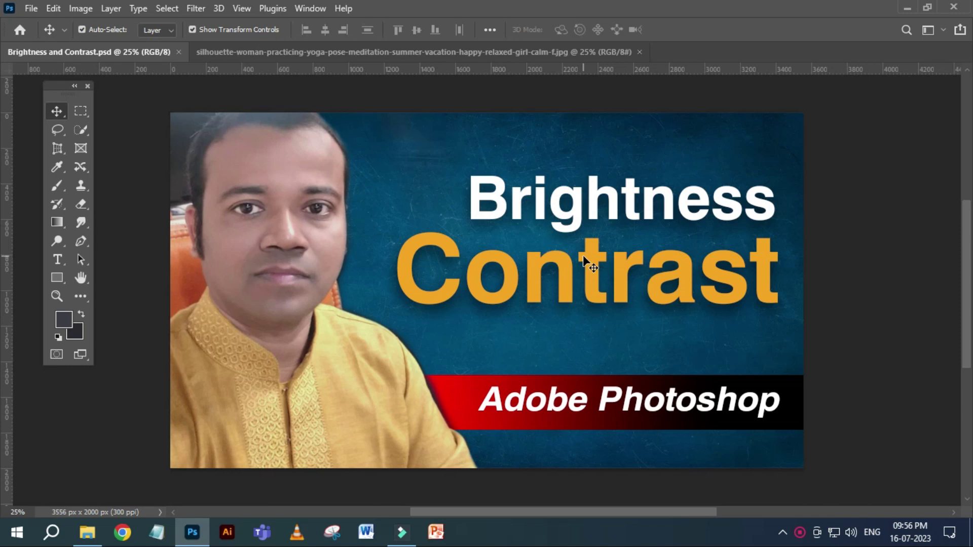
Step: Bring up Brightness/Contrast on the forest meditation photo
left_click(248, 52)
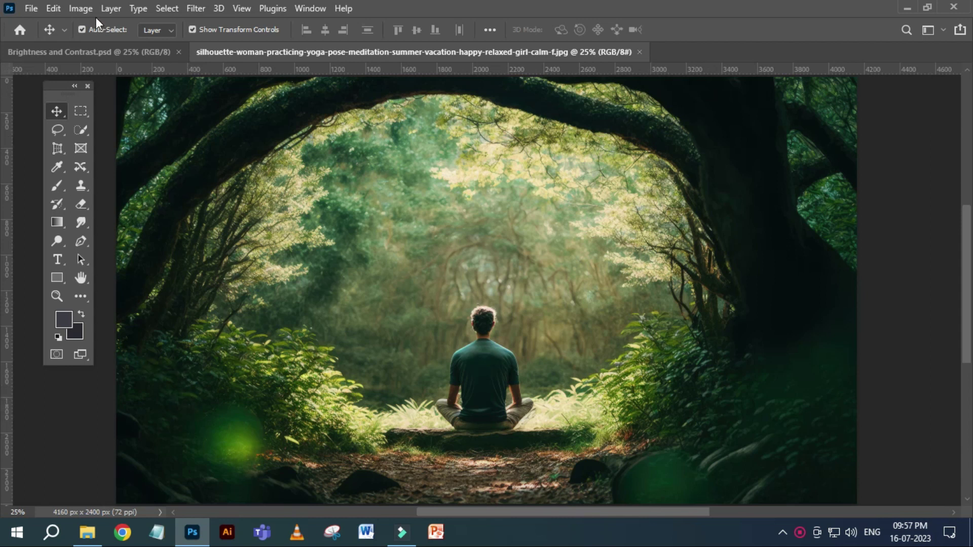
left_click(79, 8)
left_click(92, 41)
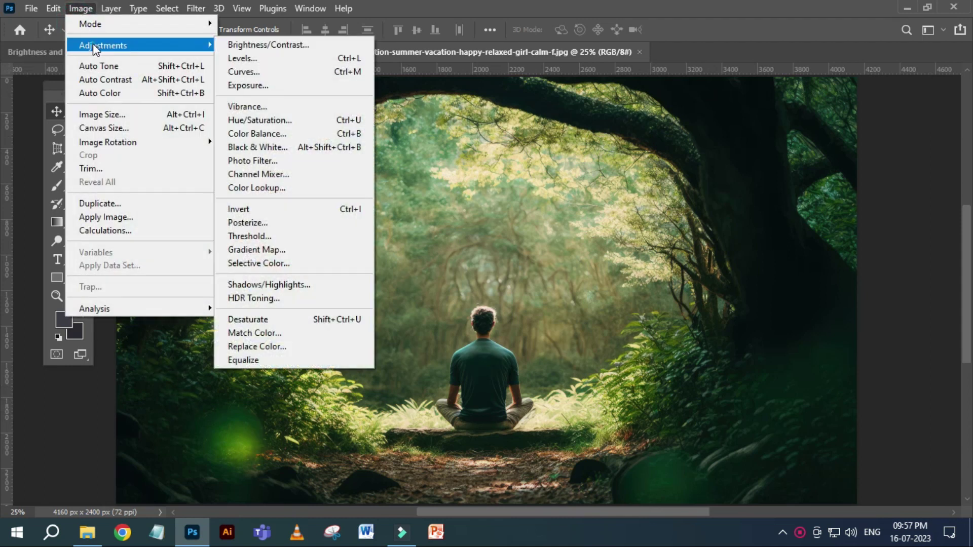
left_click(256, 46)
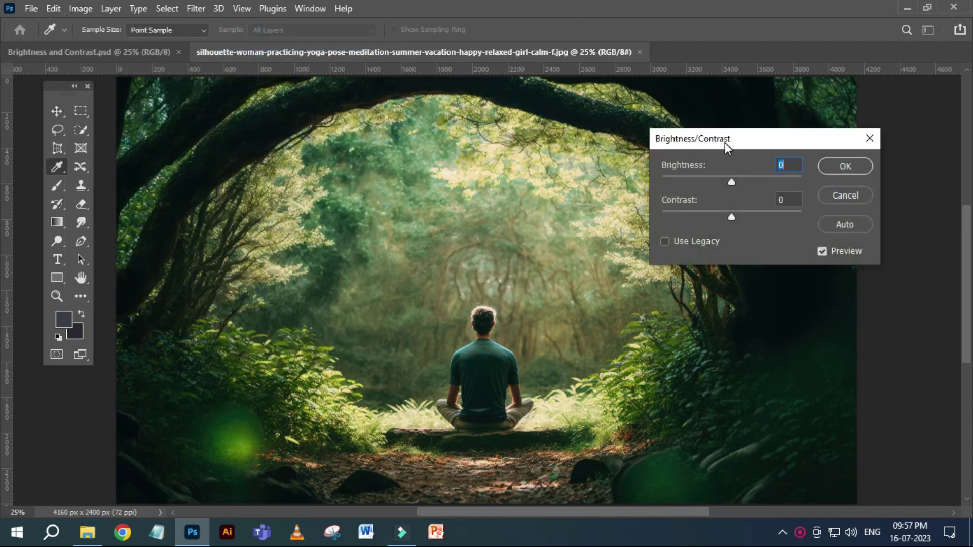
left_click_drag(725, 141, 622, 169)
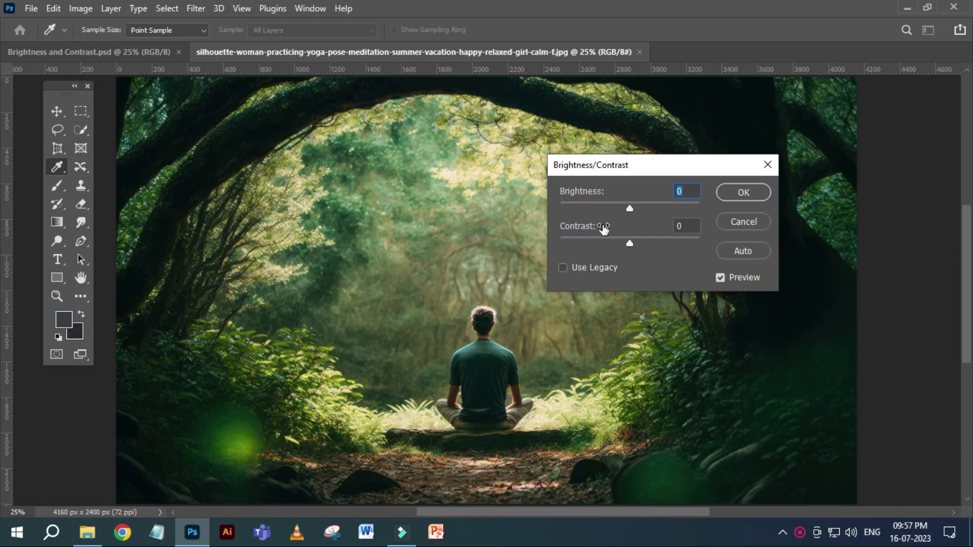
Step: Preview brightness changes and contrast around 41 on the forest photo, then cancel them
mouse_move(628, 208)
left_mouse_down()
mouse_move(557, 211)
mouse_move(653, 206)
left_mouse_up()
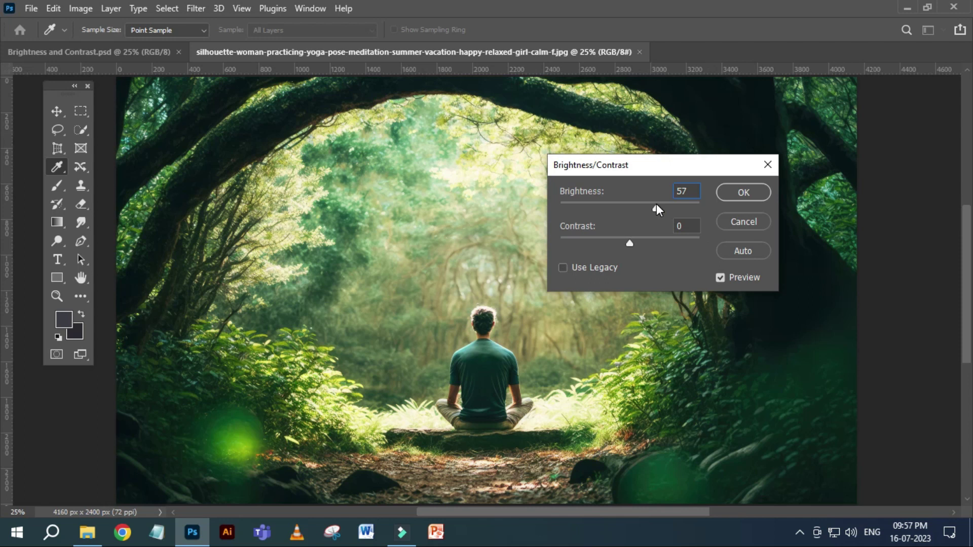
left_click_drag(663, 208, 664, 209)
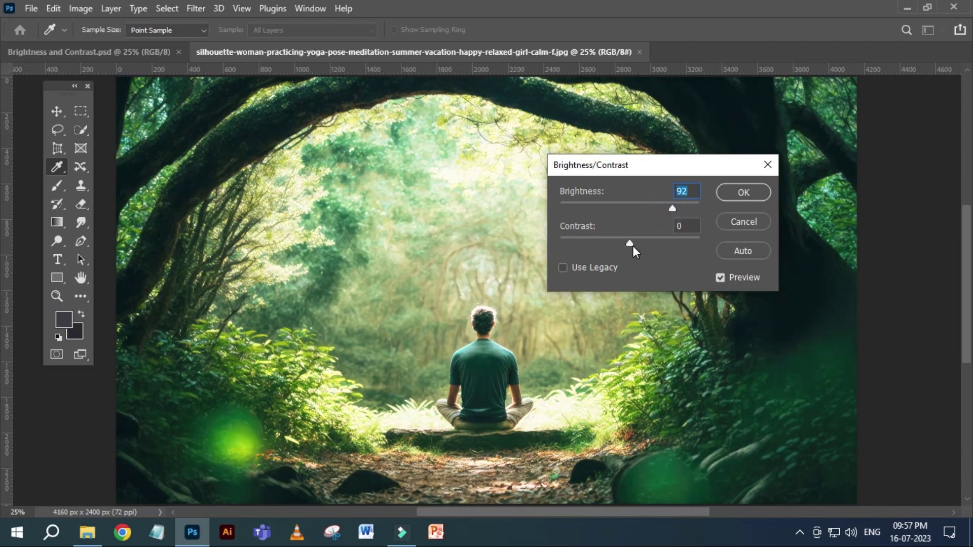
mouse_move(627, 242)
left_mouse_down()
mouse_move(547, 241)
mouse_move(661, 244)
left_mouse_up()
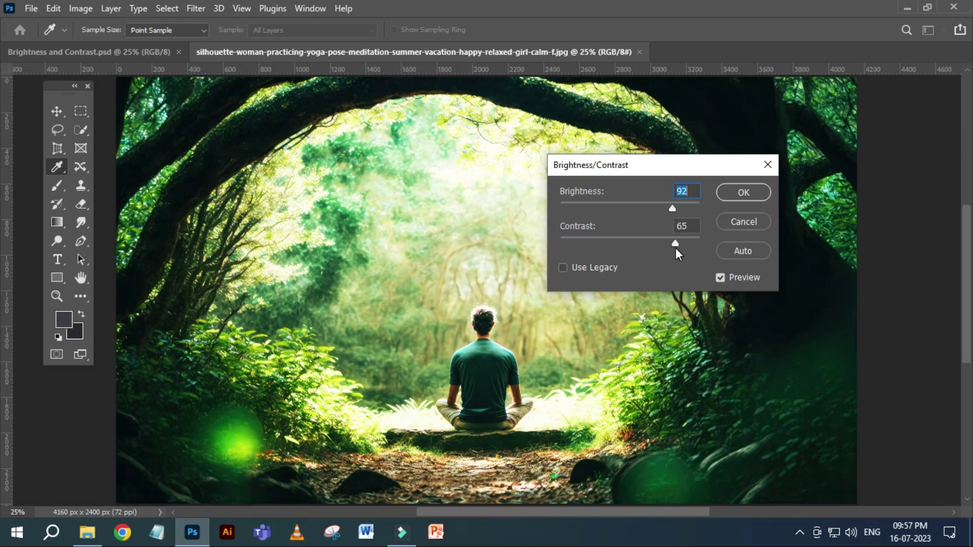
left_click_drag(666, 246, 658, 245)
left_click(739, 222)
key("v")
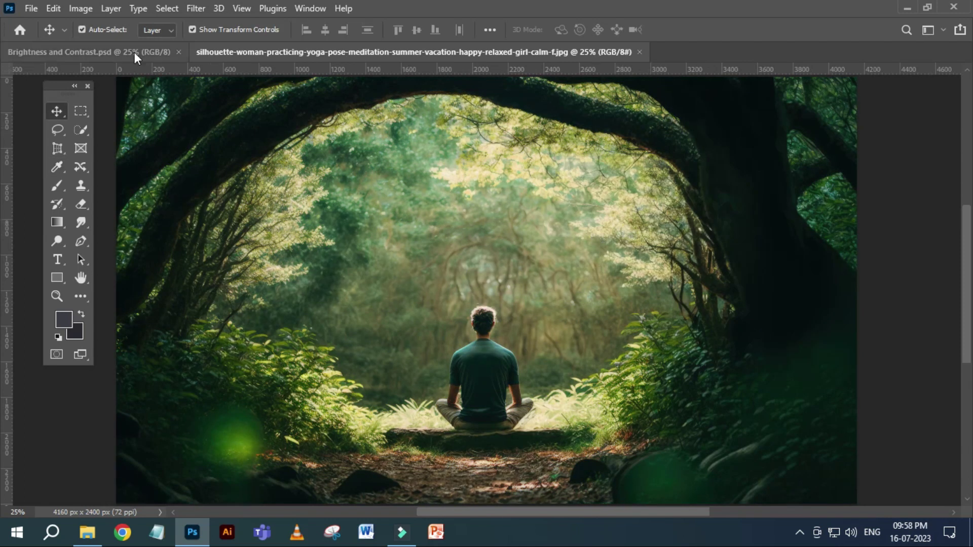
left_click(82, 9)
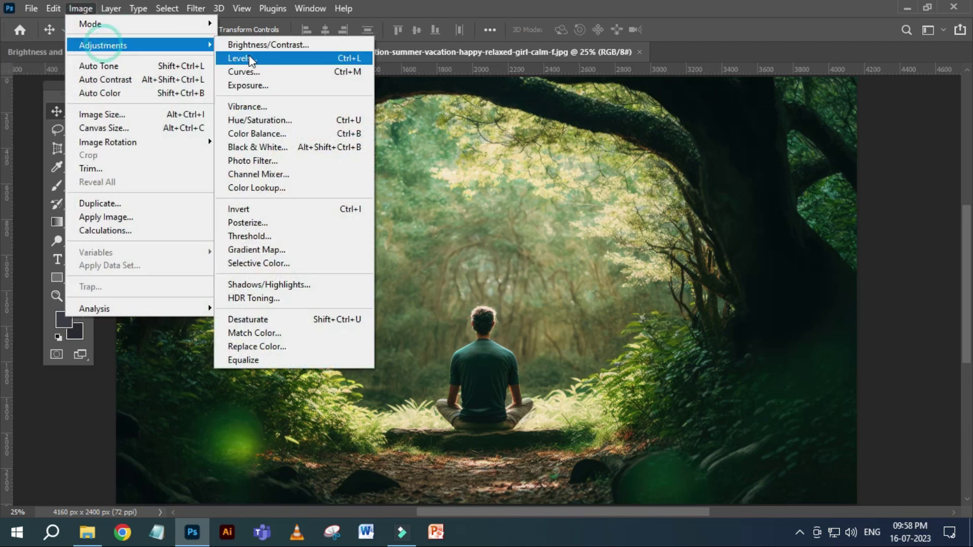
mouse_move(102, 45)
left_click(233, 42)
left_click_drag(655, 168, 720, 176)
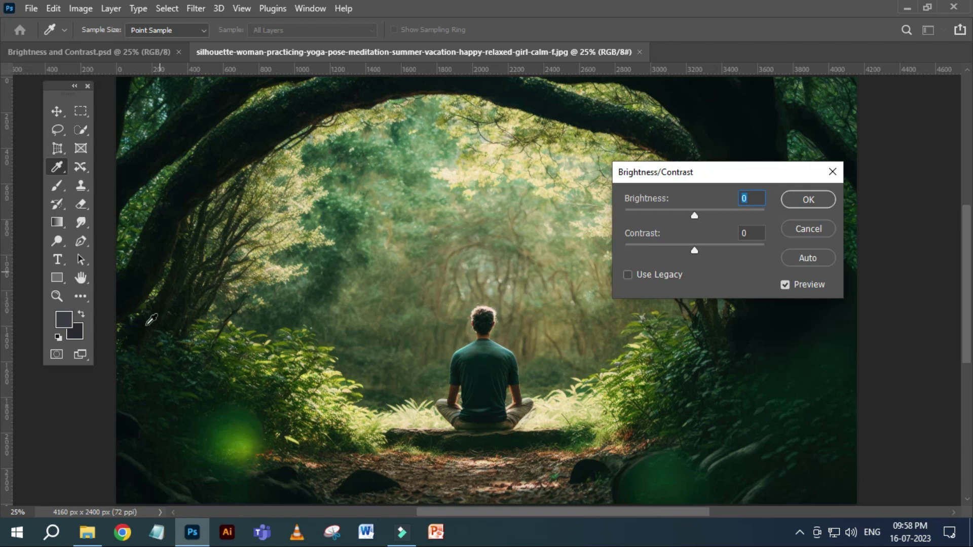
left_click_drag(695, 216, 717, 214)
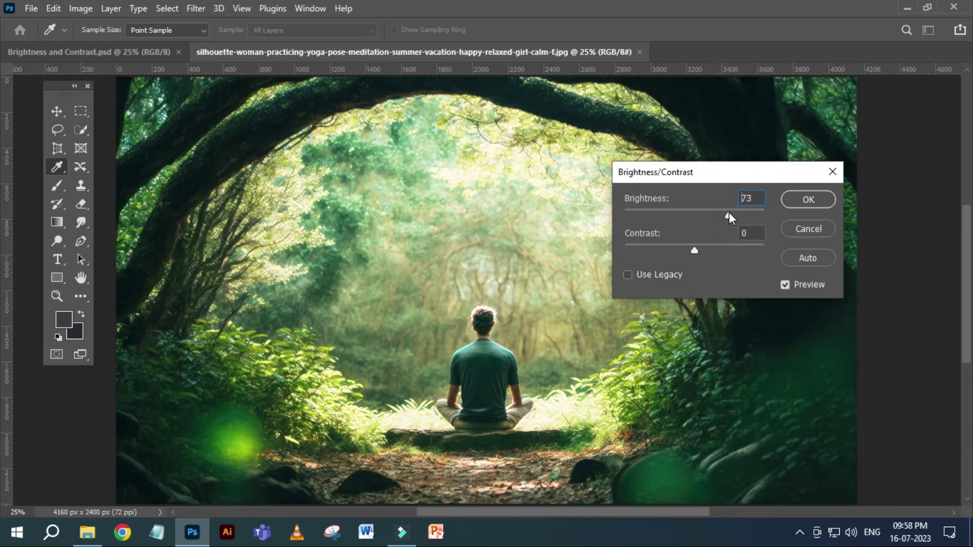
left_click_drag(735, 213, 742, 213)
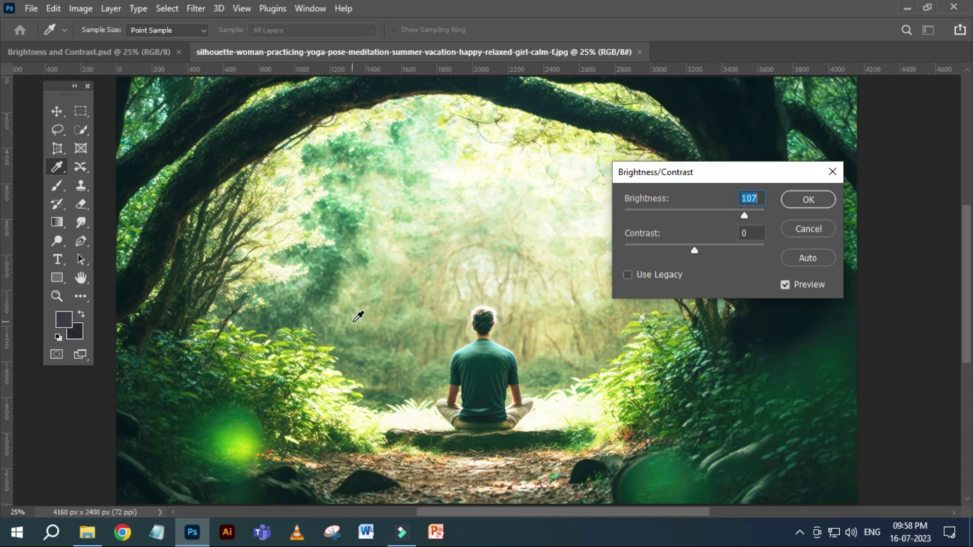
left_click_drag(743, 217, 602, 224)
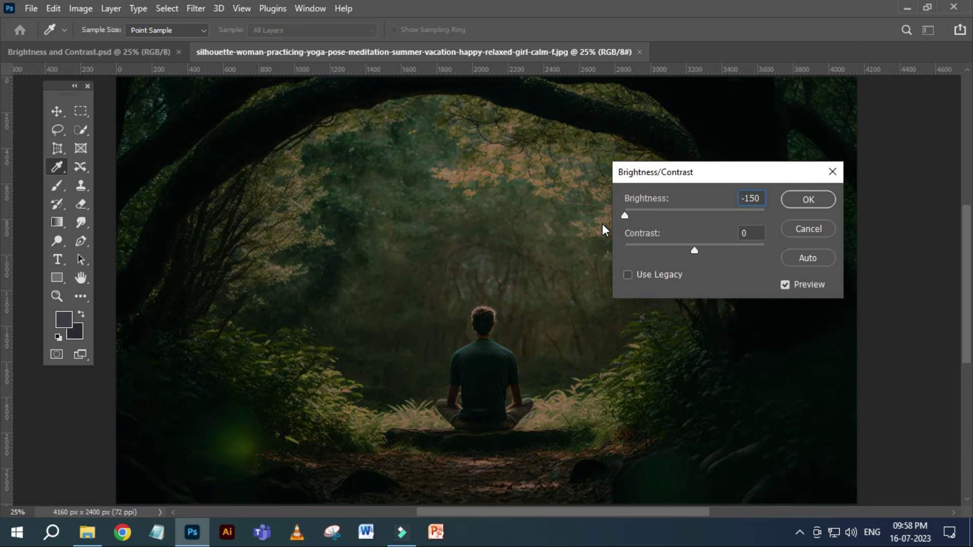
left_click(792, 233)
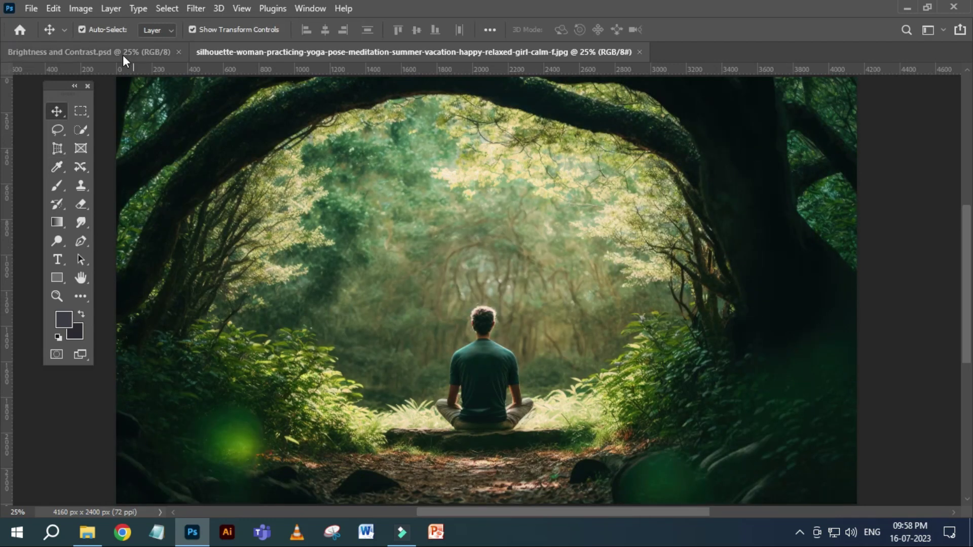
Step: Preview a contrast-only Brightness/Contrast on the forest photo: contrast 100, brightness 0
left_click(83, 11)
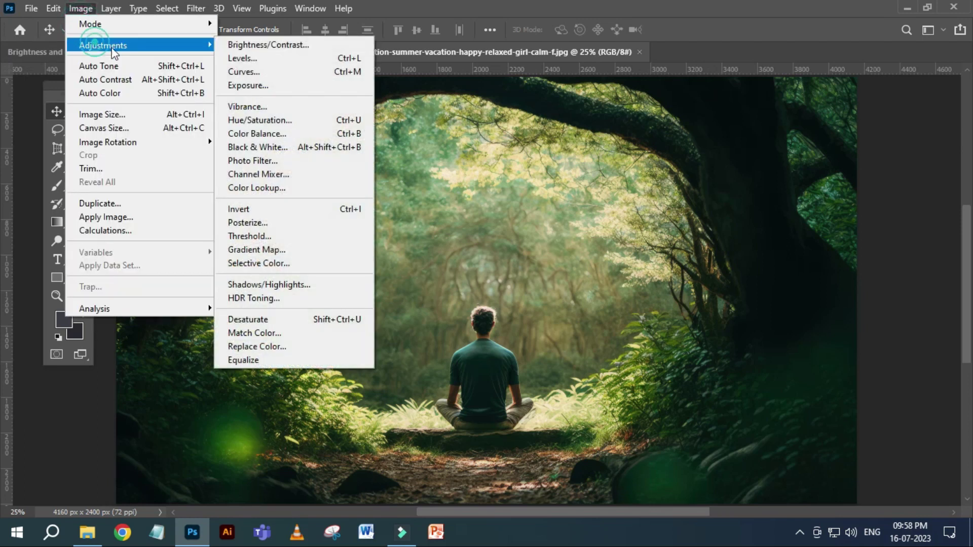
left_click(228, 45)
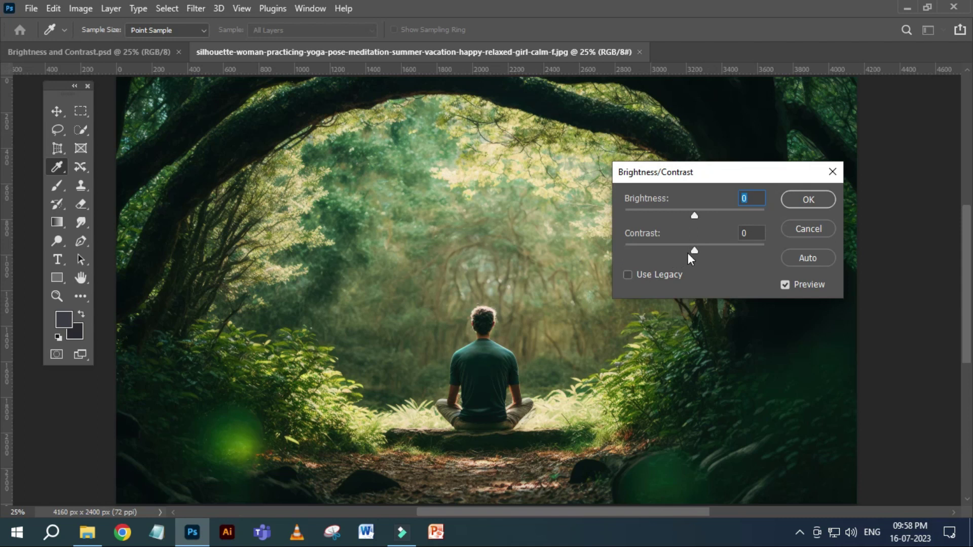
mouse_move(693, 251)
left_mouse_down()
mouse_move(615, 252)
mouse_move(725, 252)
left_mouse_up()
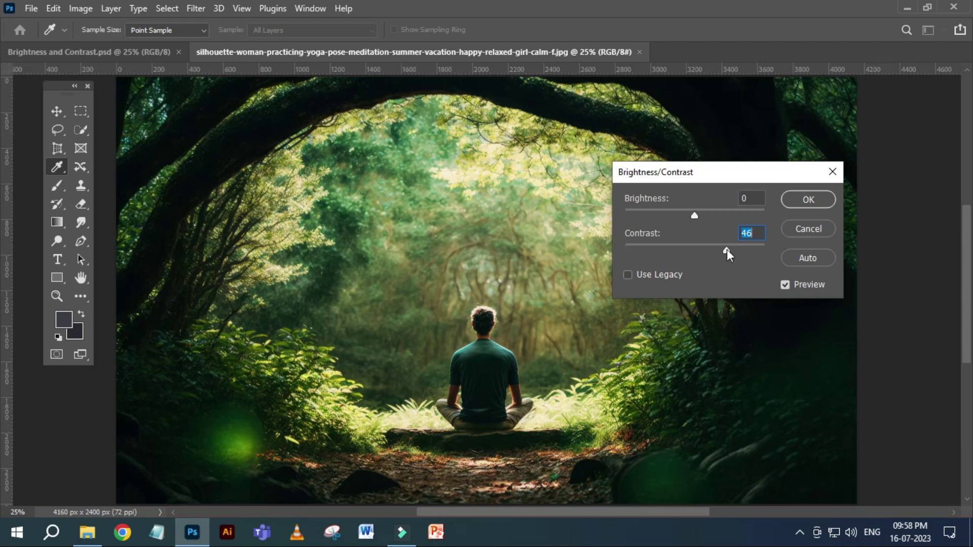
left_click(770, 248)
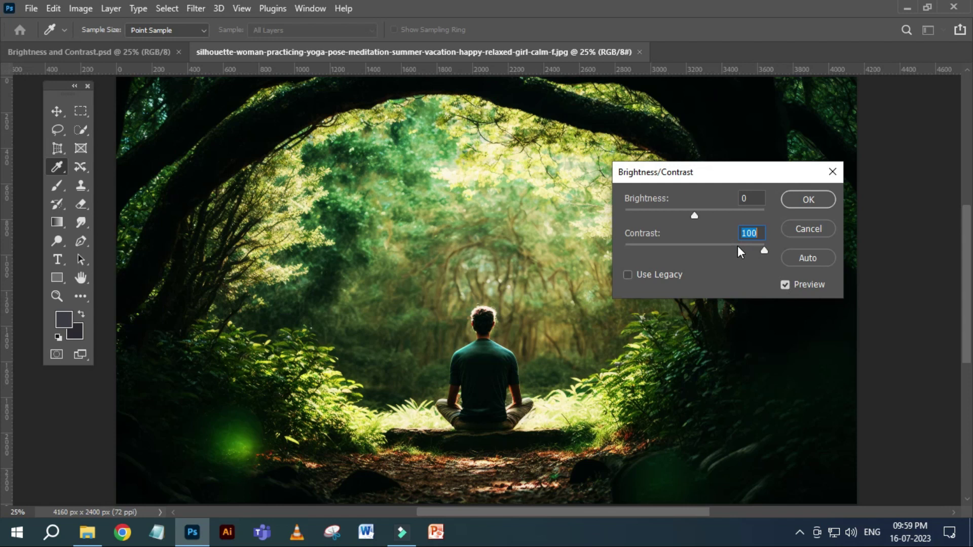
mouse_move(764, 250)
left_mouse_down()
mouse_move(676, 263)
mouse_move(765, 263)
left_mouse_up()
Step: Lower contrast from maximum, try brighter settings, and enter a contrast value of 50
left_click_drag(758, 251, 703, 254)
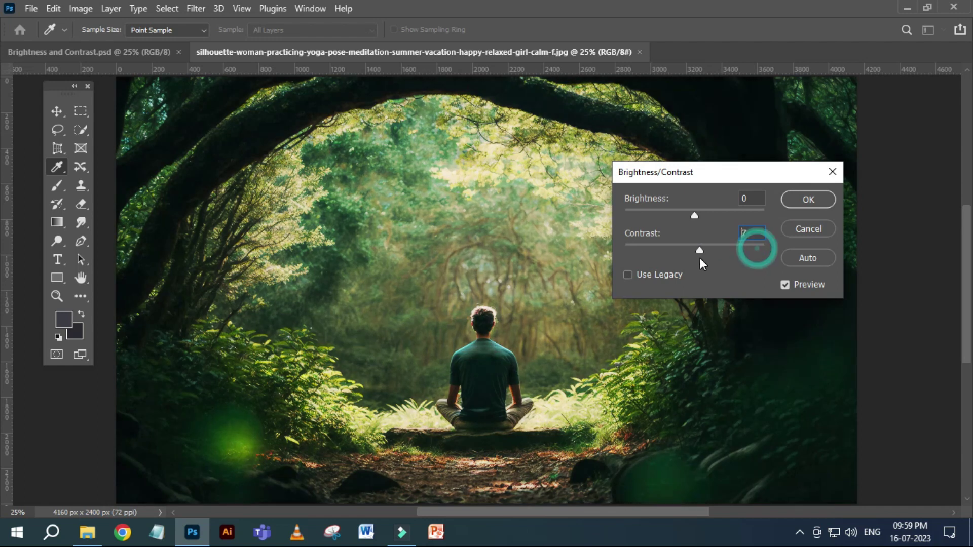
mouse_move(694, 216)
left_mouse_down()
mouse_move(752, 216)
mouse_move(699, 216)
mouse_move(709, 249)
mouse_move(769, 250)
mouse_move(631, 255)
left_mouse_up()
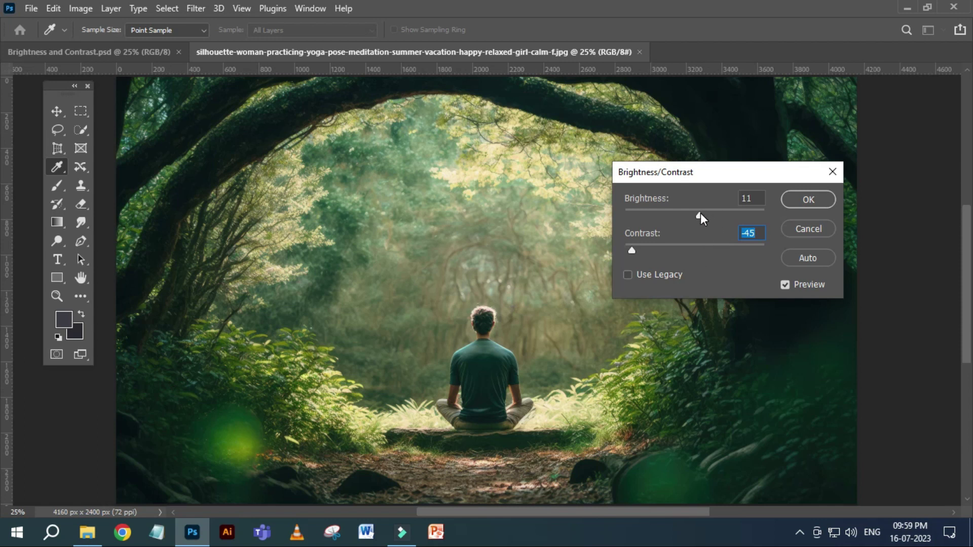
mouse_move(701, 214)
left_mouse_down()
mouse_move(765, 212)
mouse_move(626, 217)
left_mouse_up()
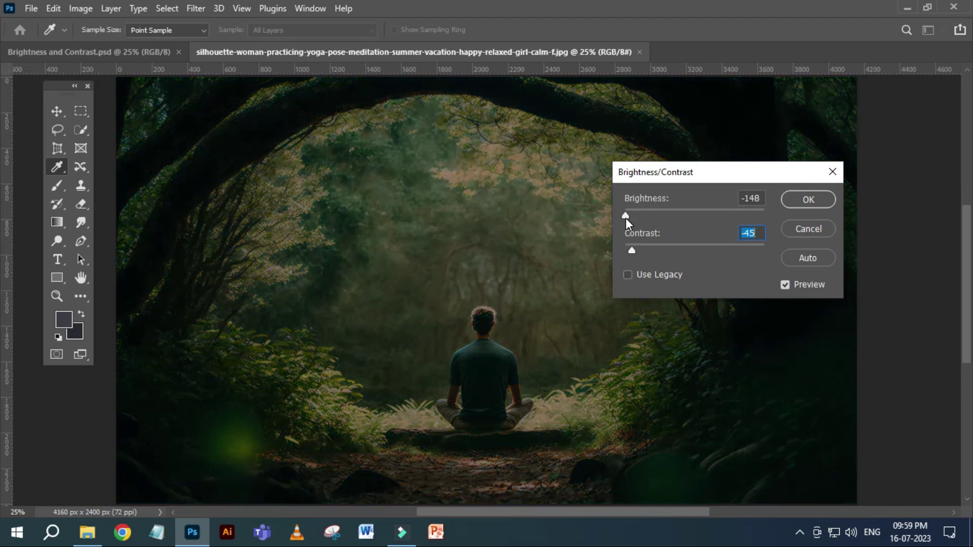
type("50")
left_click(755, 233)
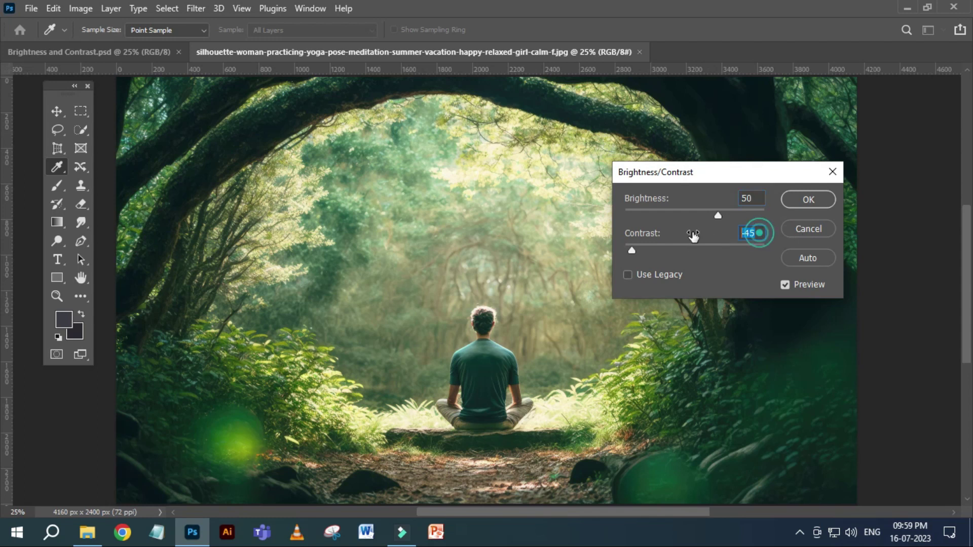
type("50")
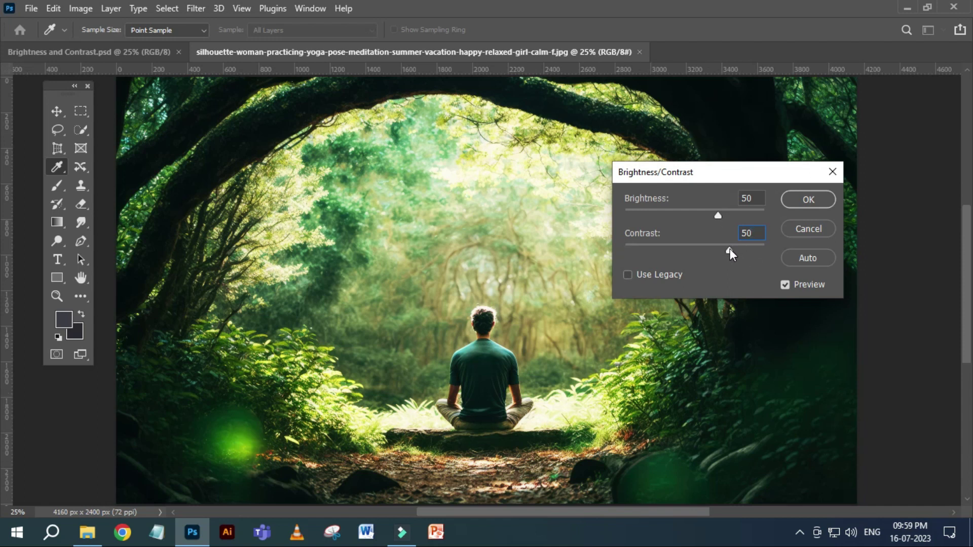
Step: Preview contrast -50 with brightness around 28, then discard the adjustment
left_click_drag(752, 250, 760, 250)
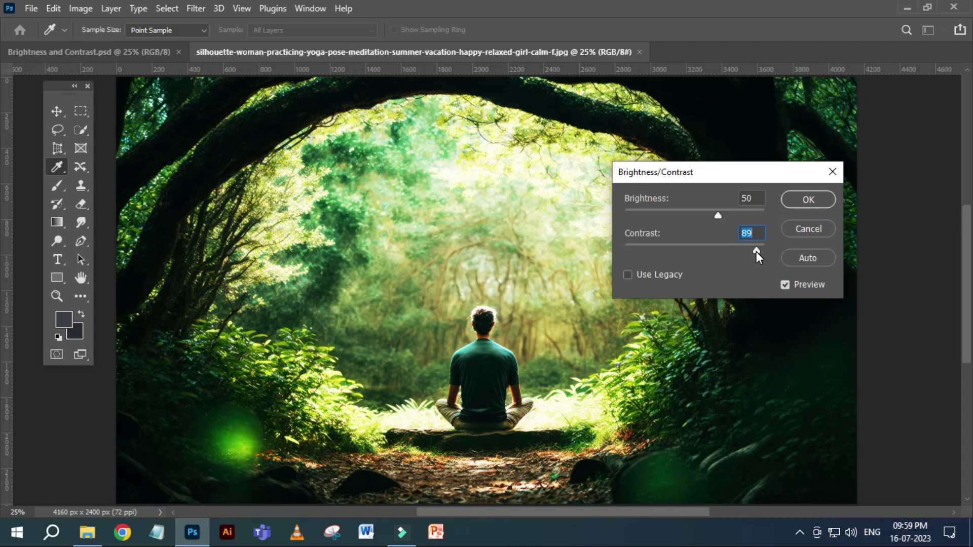
left_click_drag(756, 251, 616, 251)
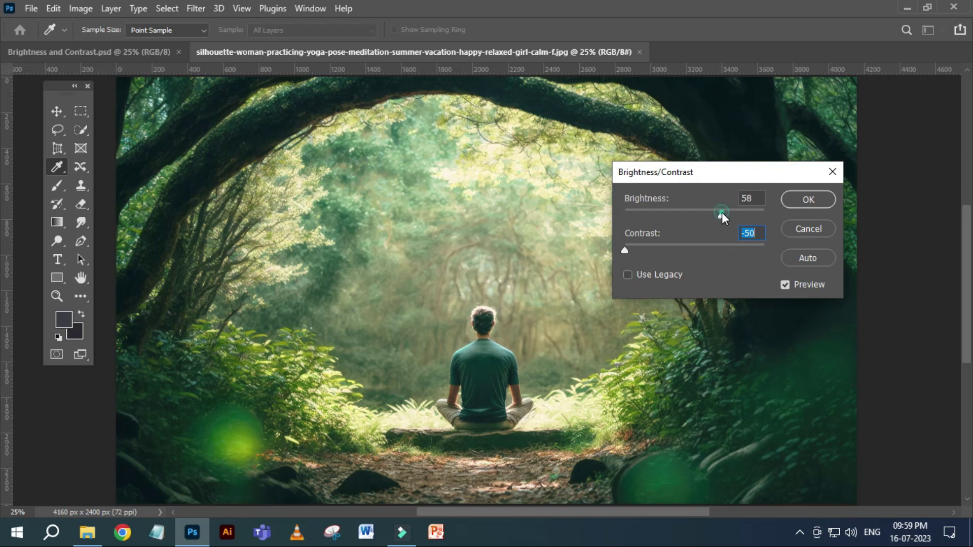
left_click_drag(722, 211, 731, 213)
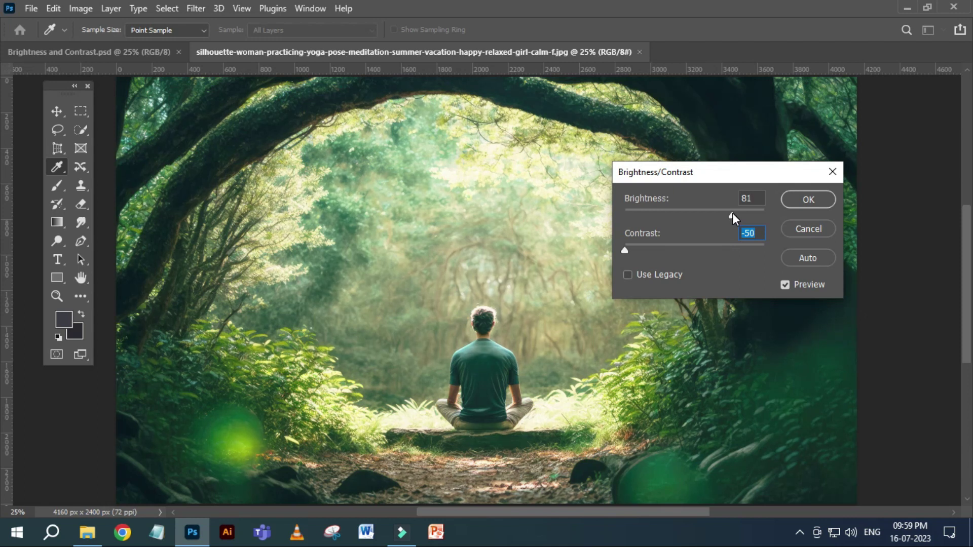
left_click_drag(737, 214, 739, 214)
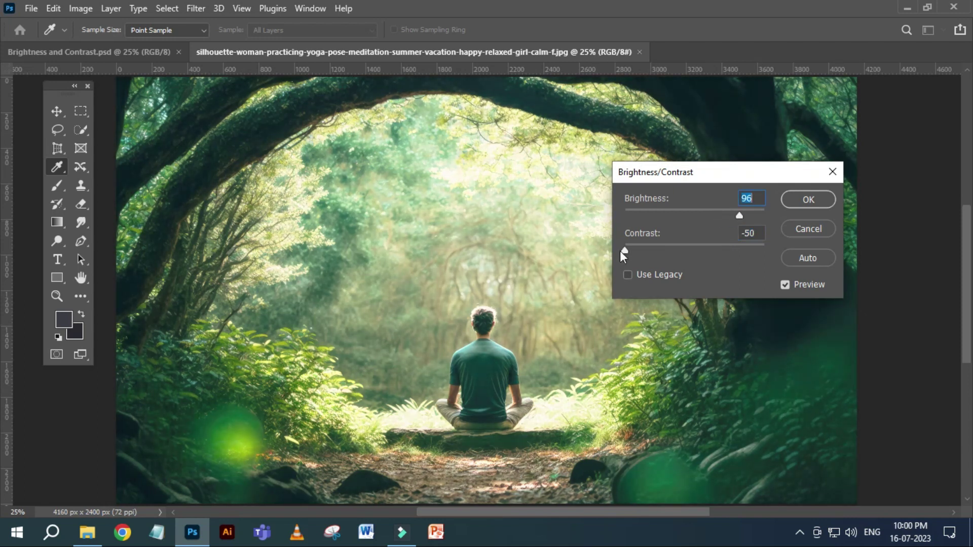
left_click_drag(738, 212, 707, 215)
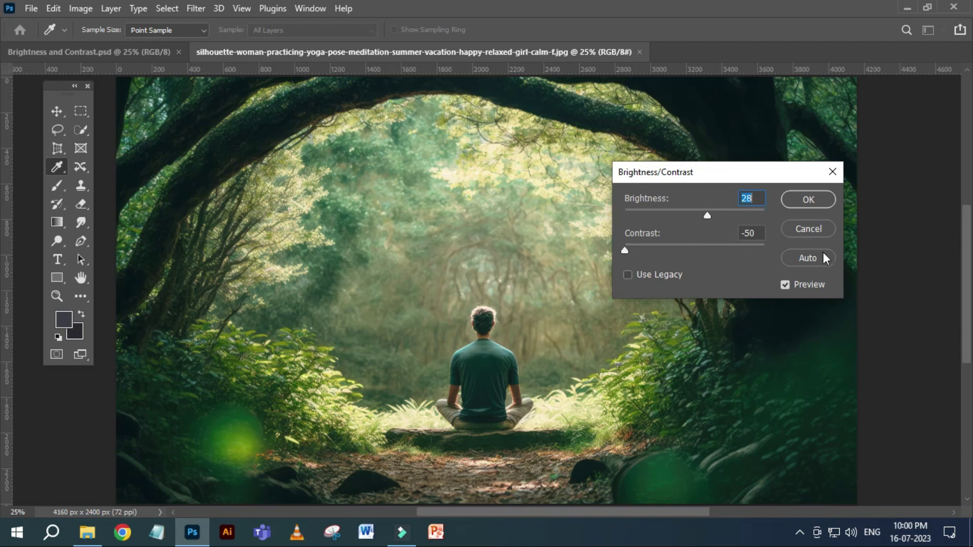
left_click(816, 229)
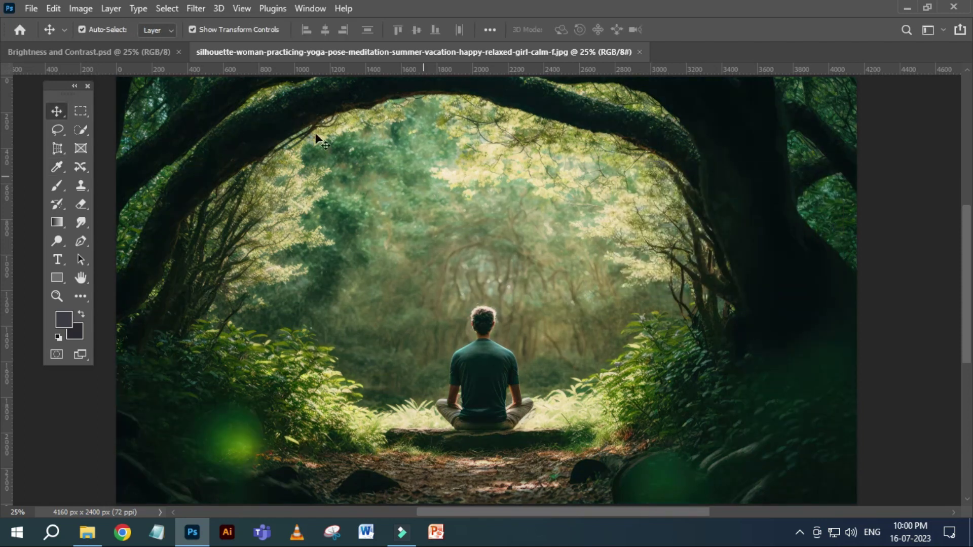
Step: Select the portrait Layer 2 in Brightness and Contrast.psd and start Brightness/Contrast
left_click(96, 54)
left_click(260, 204)
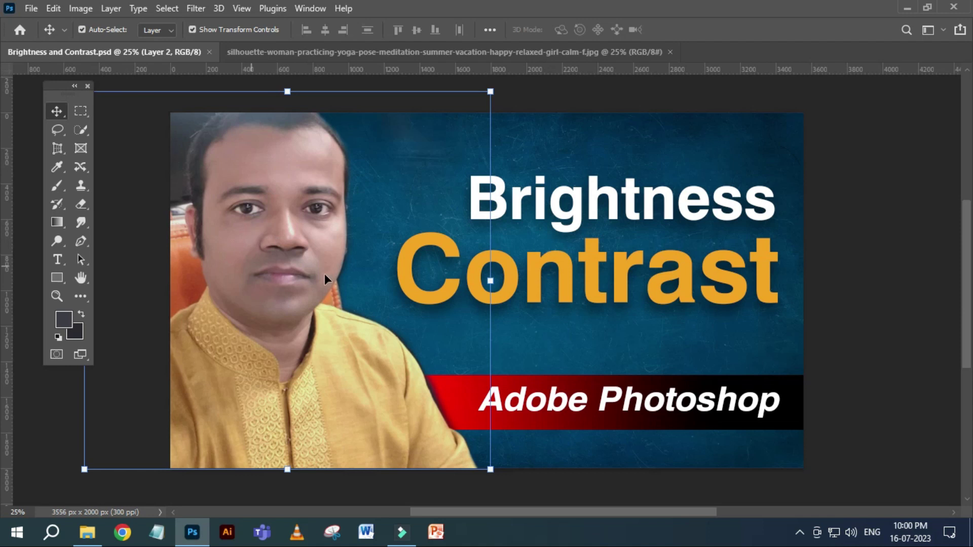
left_click(85, 9)
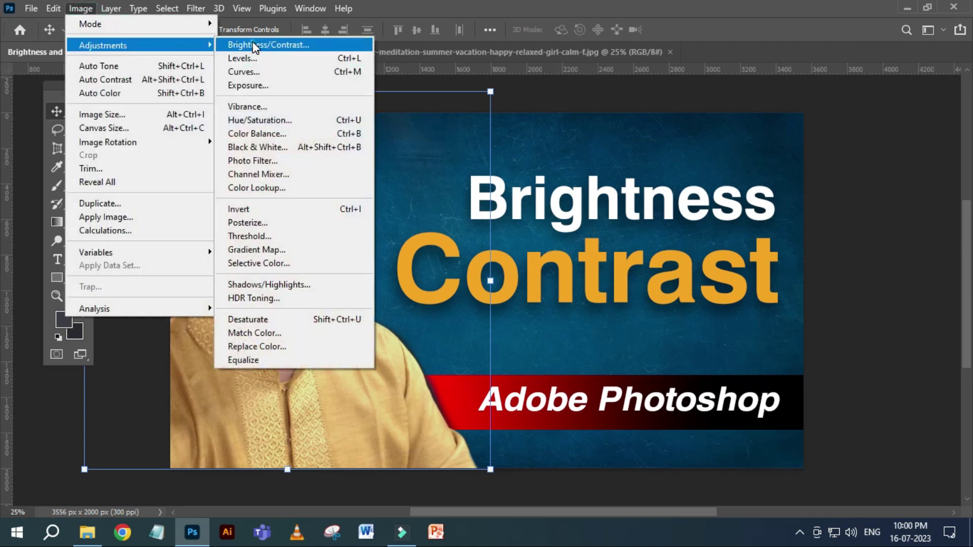
left_click(252, 41)
left_click_drag(667, 180, 562, 180)
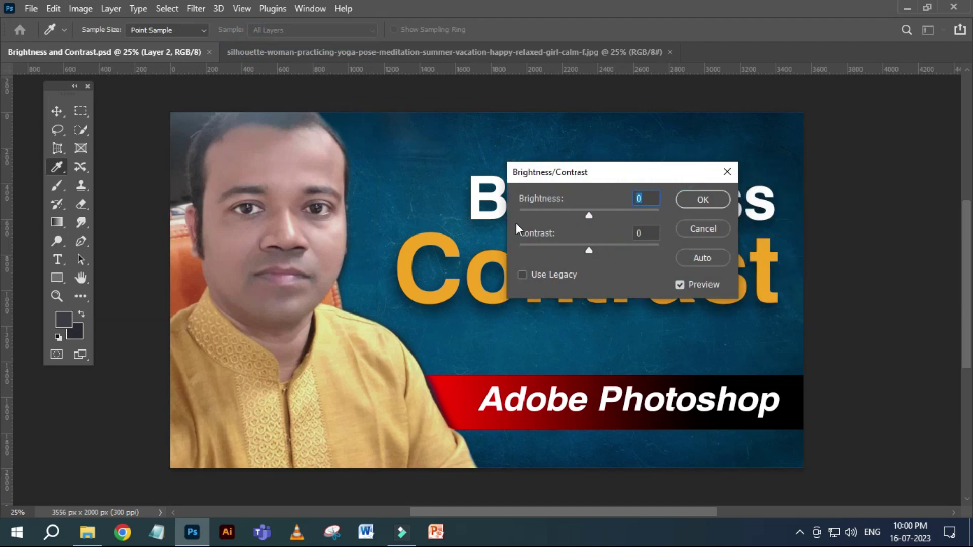
Step: Apply brightness 11 and contrast 16 to the portrait layer
left_click_drag(589, 216, 616, 215)
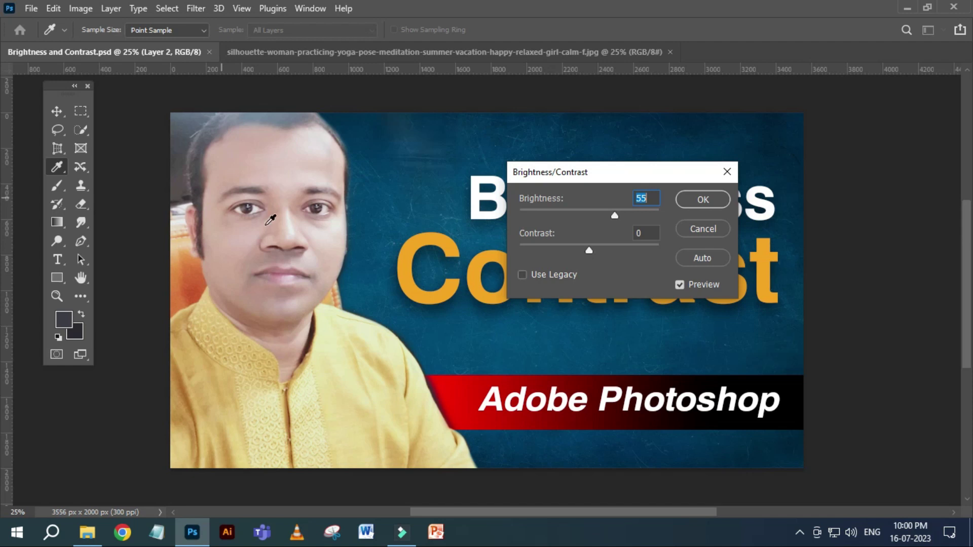
mouse_move(617, 213)
left_mouse_down()
mouse_move(659, 217)
mouse_move(595, 226)
mouse_move(613, 246)
left_mouse_up()
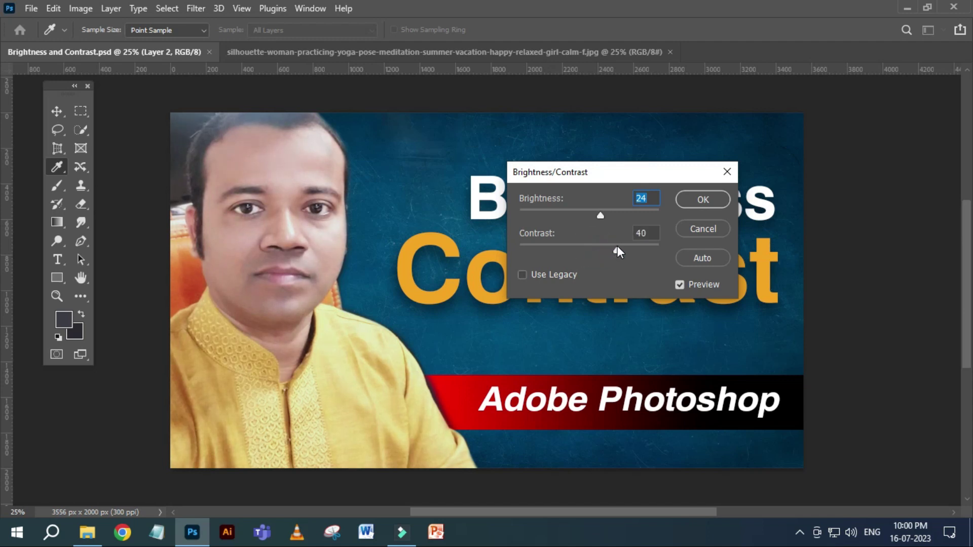
left_click_drag(621, 247, 521, 250)
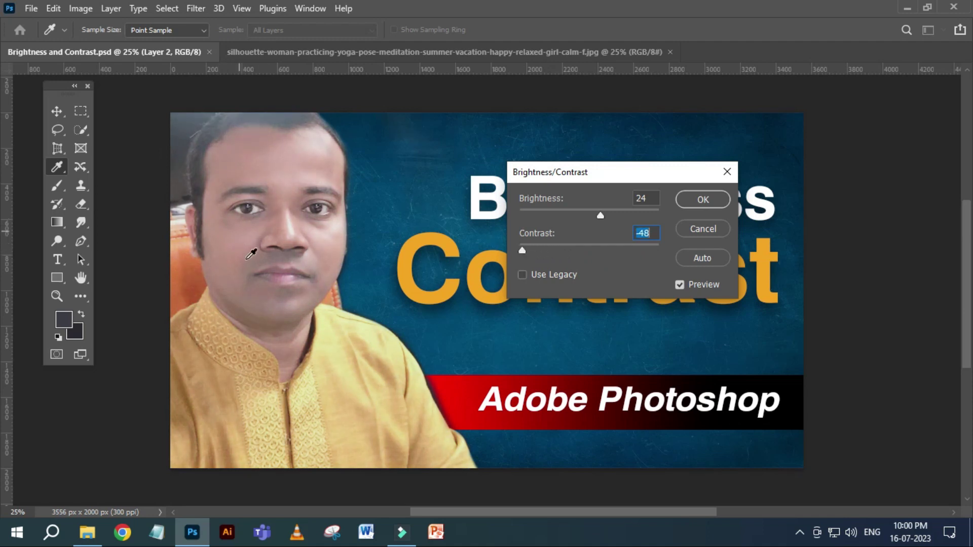
left_click_drag(523, 249, 598, 249)
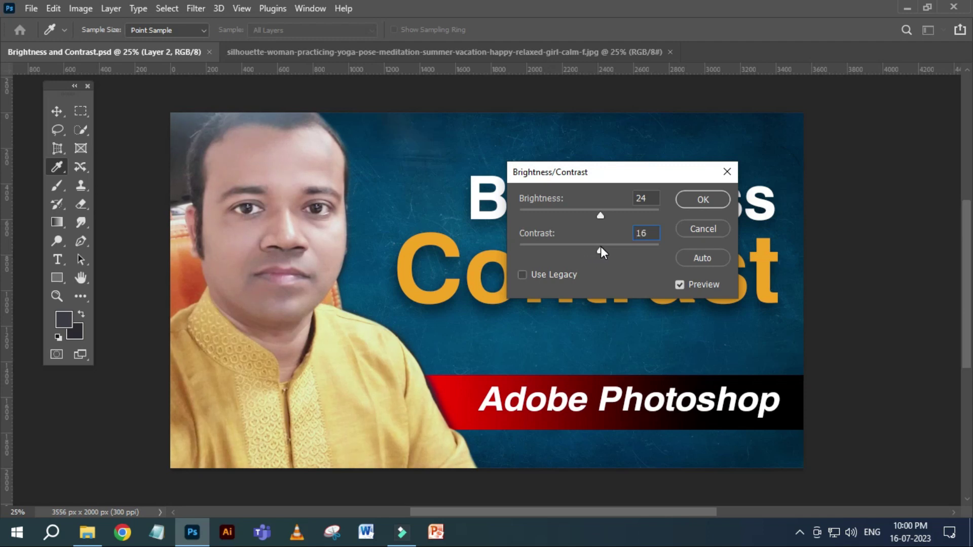
left_click_drag(600, 212, 595, 214)
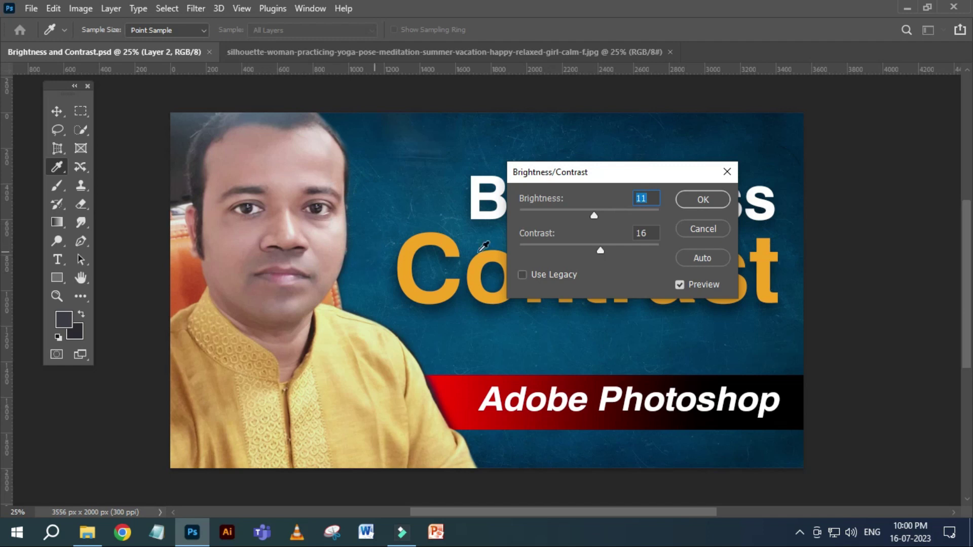
left_click(702, 200)
key("v")
left_click(291, 52)
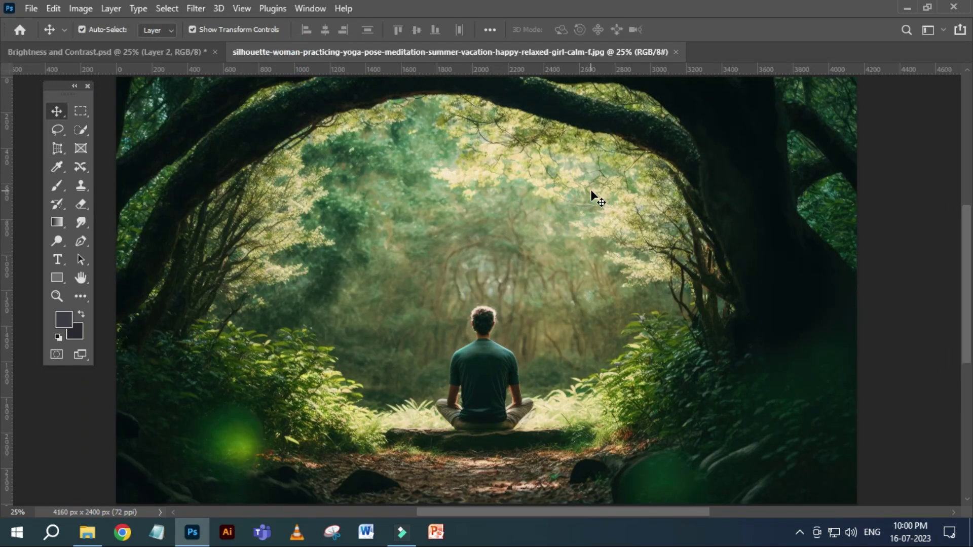
Step: Show the Layers panel and start Brightness/Contrast on the thumbnail's blue background Layer 1
key("F7")
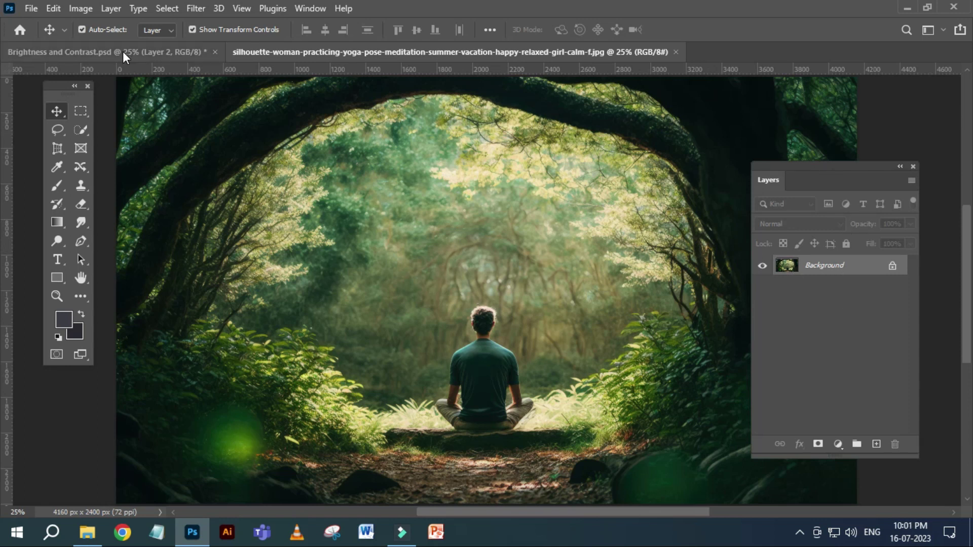
left_click(123, 52)
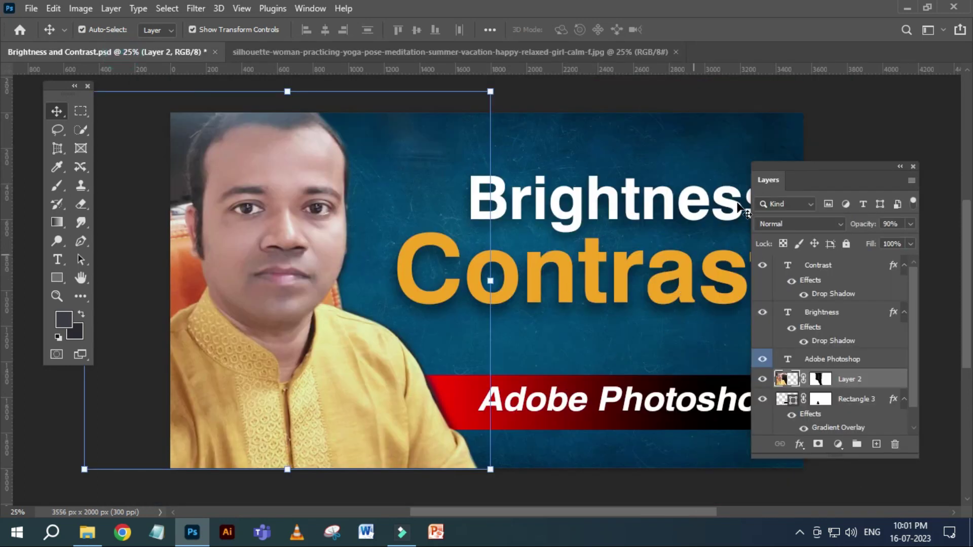
left_click(858, 135)
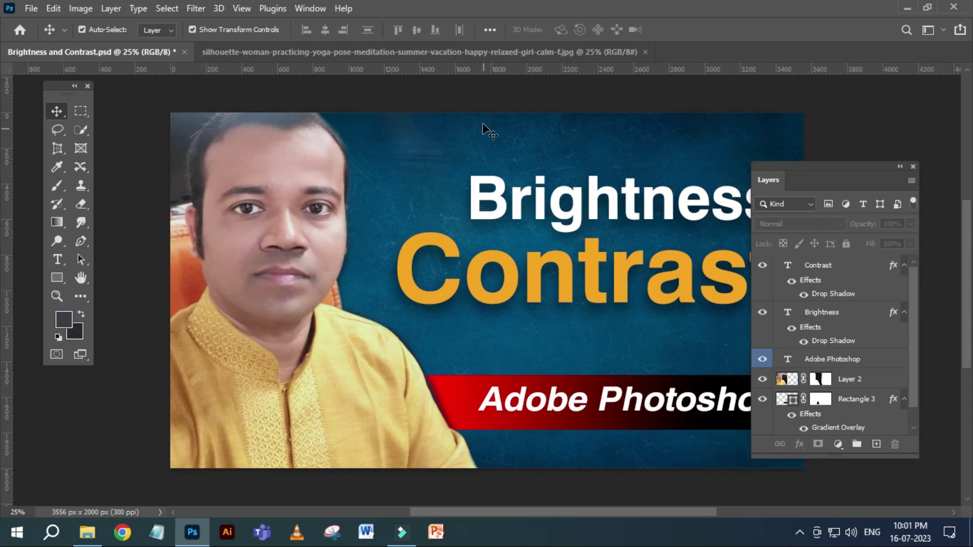
left_click(506, 141)
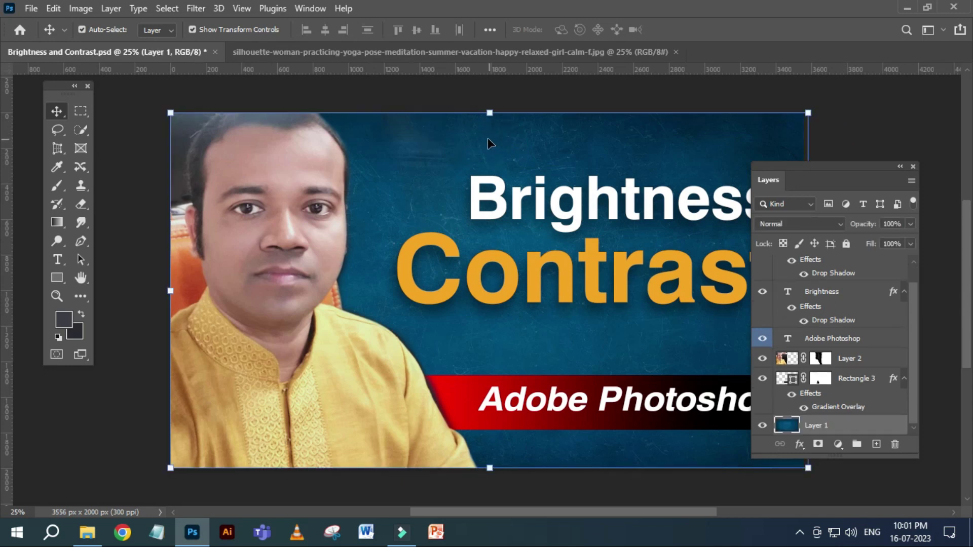
left_click(80, 9)
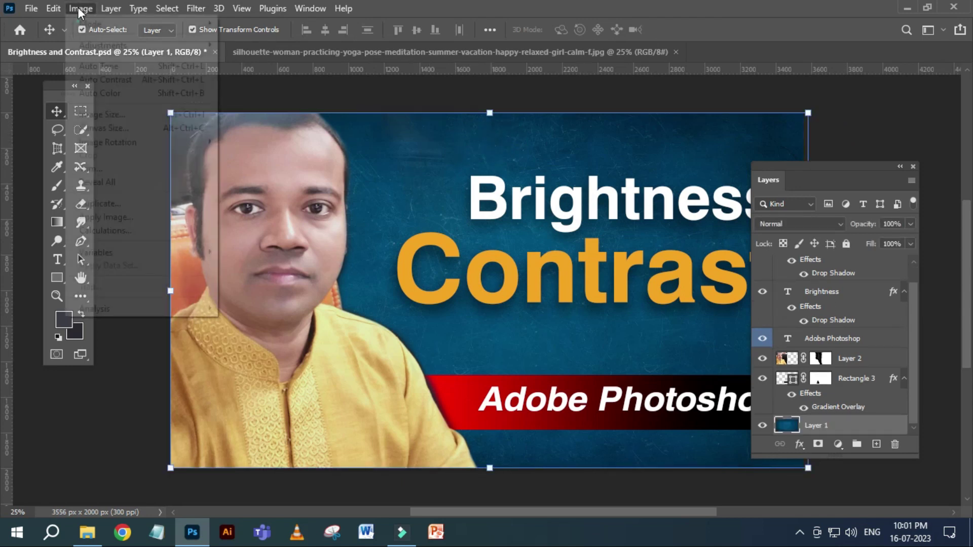
mouse_move(102, 44)
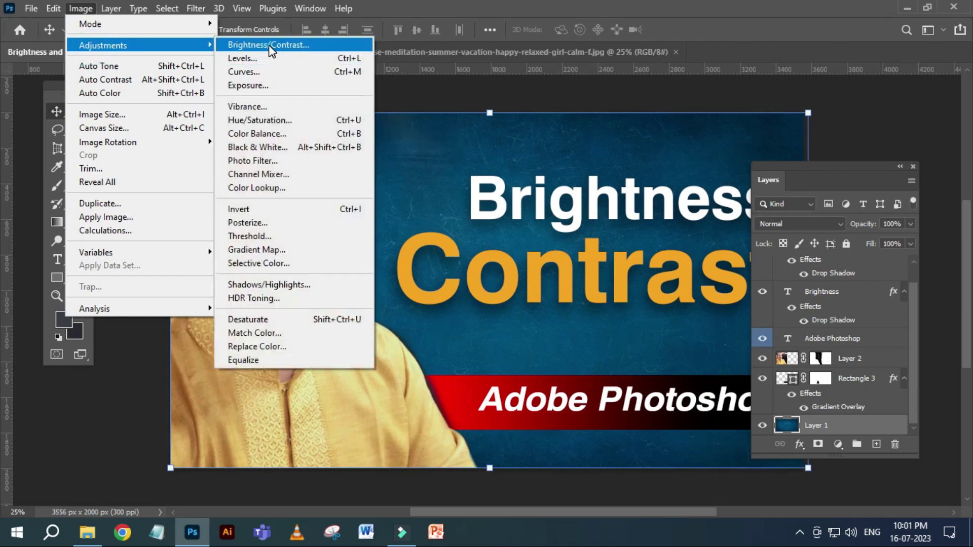
left_click(269, 46)
mouse_move(607, 173)
left_mouse_down()
mouse_move(728, 117)
mouse_move(738, 149)
left_mouse_up()
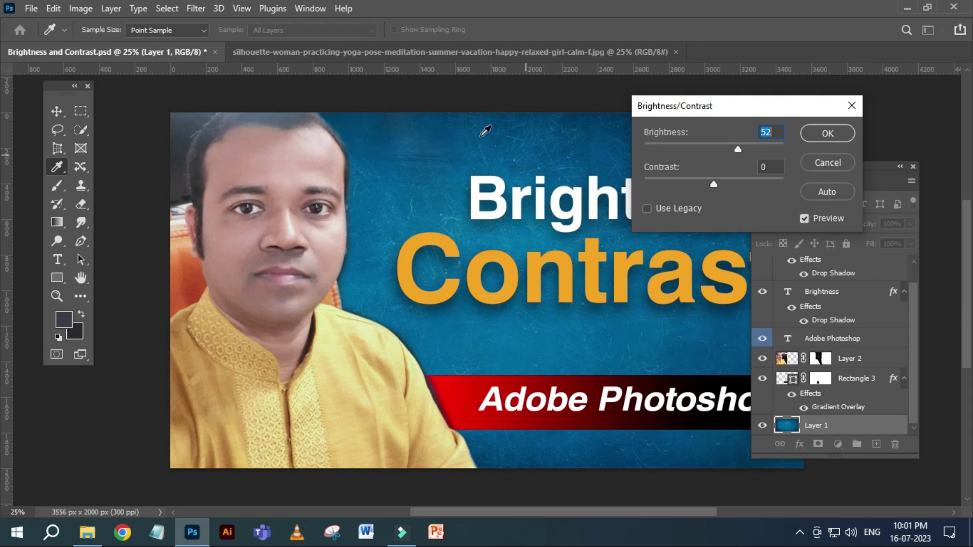
Step: Preview contrast 91 and brightness 37 on the background, cancel, and move the Layers panel right
left_click_drag(741, 147, 715, 147)
double_click(769, 132)
type("0")
left_click_drag(713, 183, 644, 183)
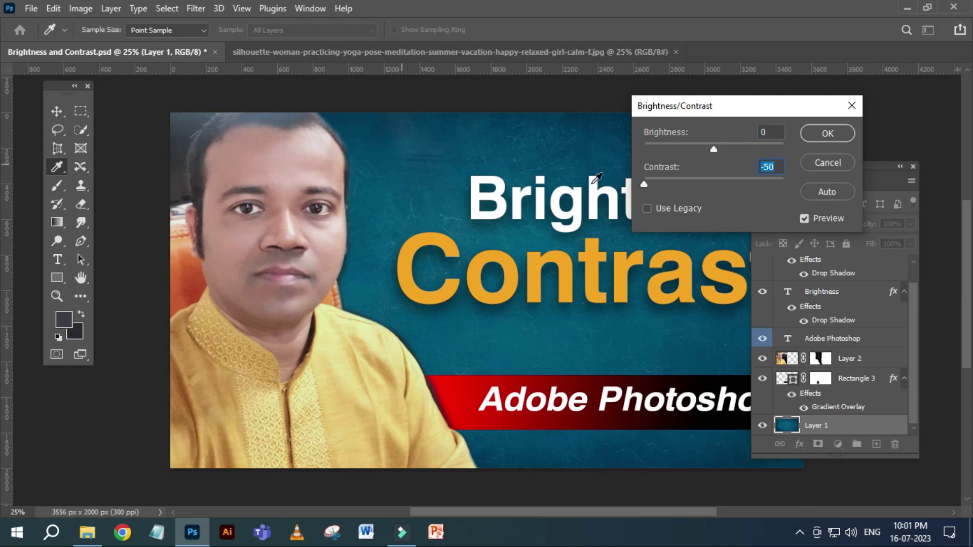
left_click_drag(644, 183, 740, 181)
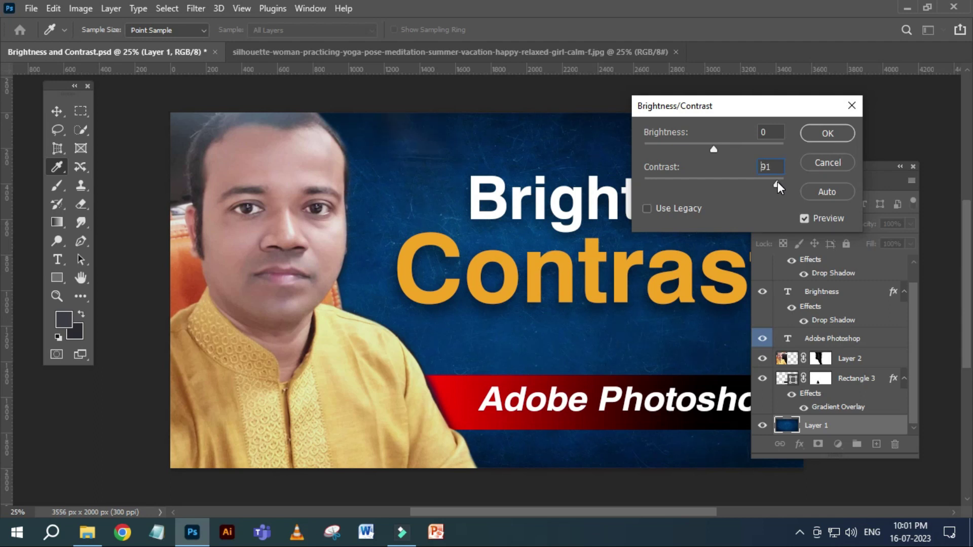
mouse_move(712, 150)
left_mouse_down()
mouse_move(752, 148)
mouse_move(731, 147)
left_mouse_up()
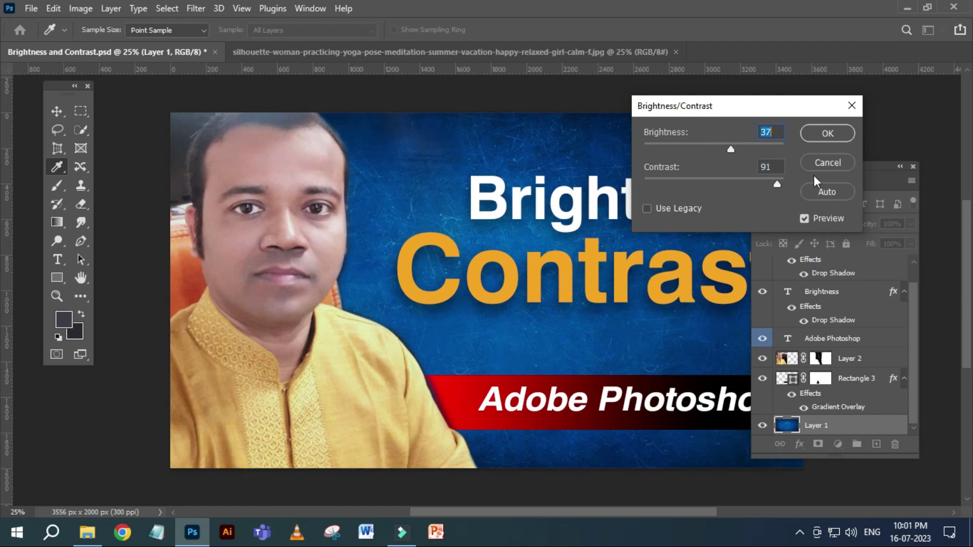
left_click(815, 162)
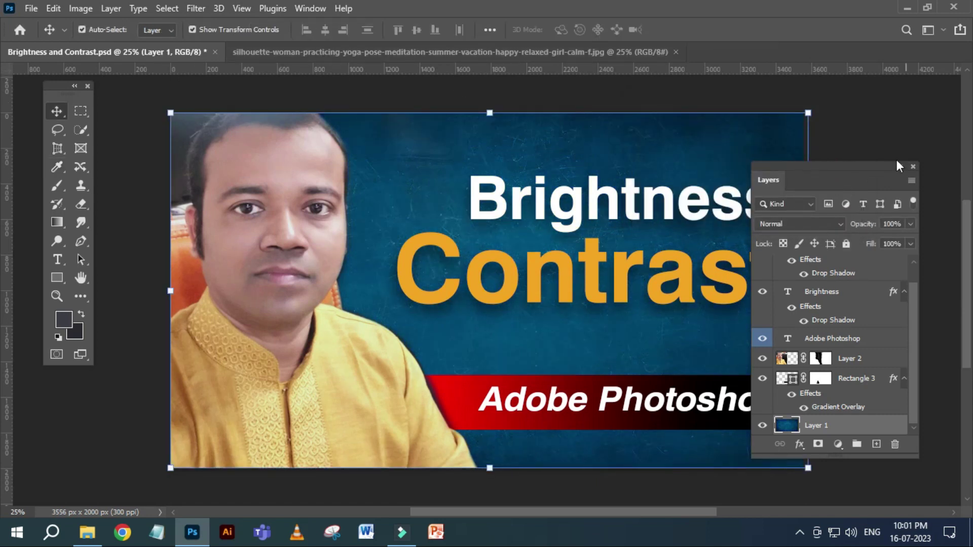
left_click(879, 140)
left_click_drag(857, 168, 929, 167)
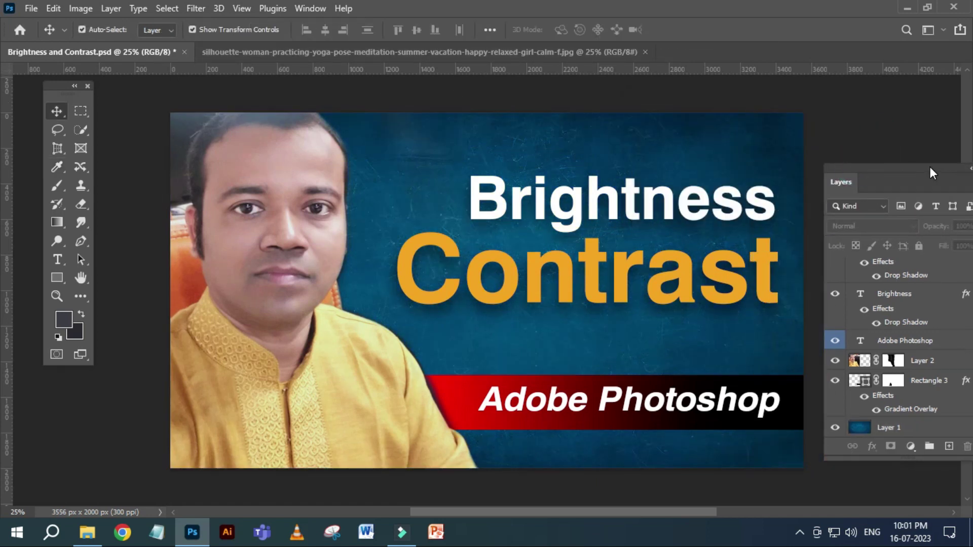